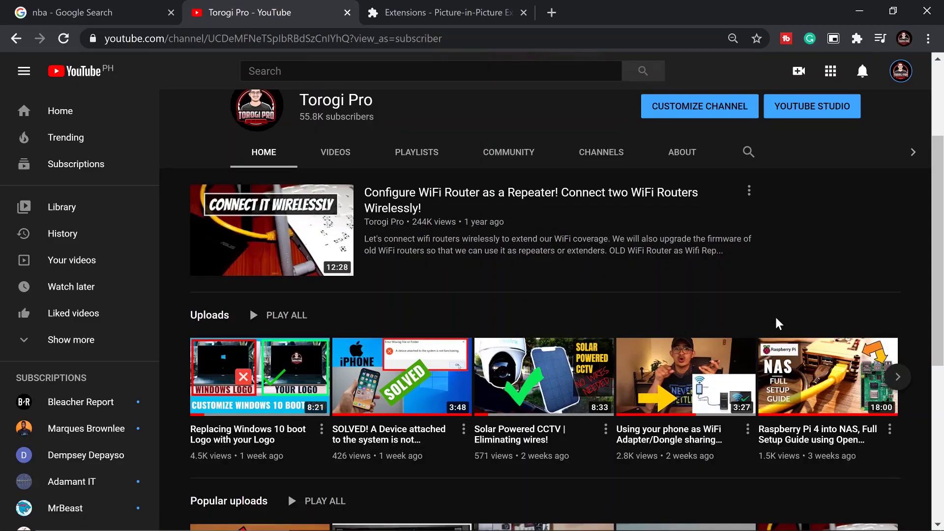
Play the Raspberry Pi 4 NAS video and pop it into a floating window with Alt+P
left_click(803, 401)
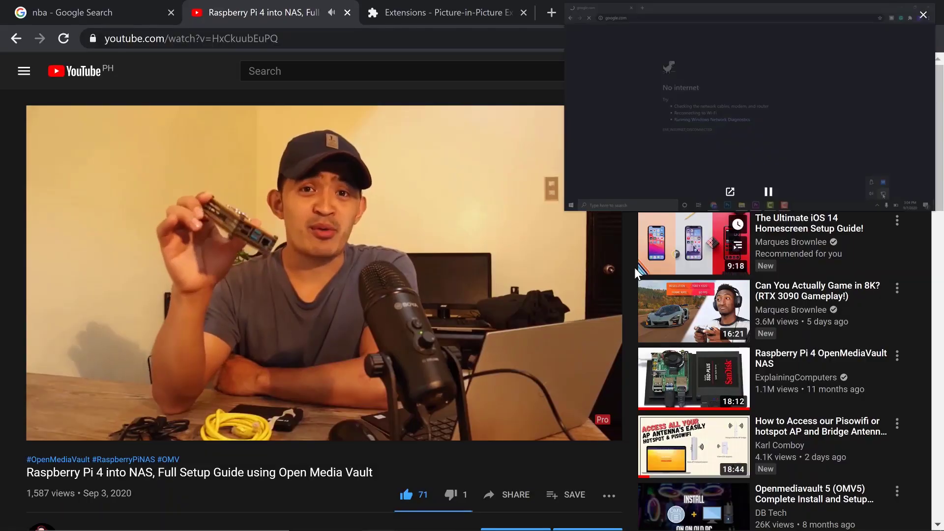
key("alt+p")
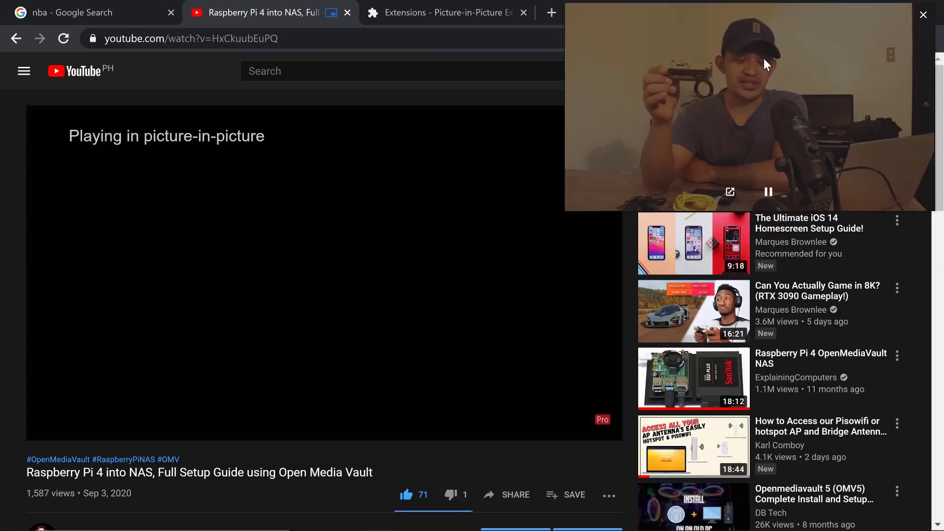
Shrink the floating video window and park it at the top-right
left_click_drag(790, 160, 783, 361)
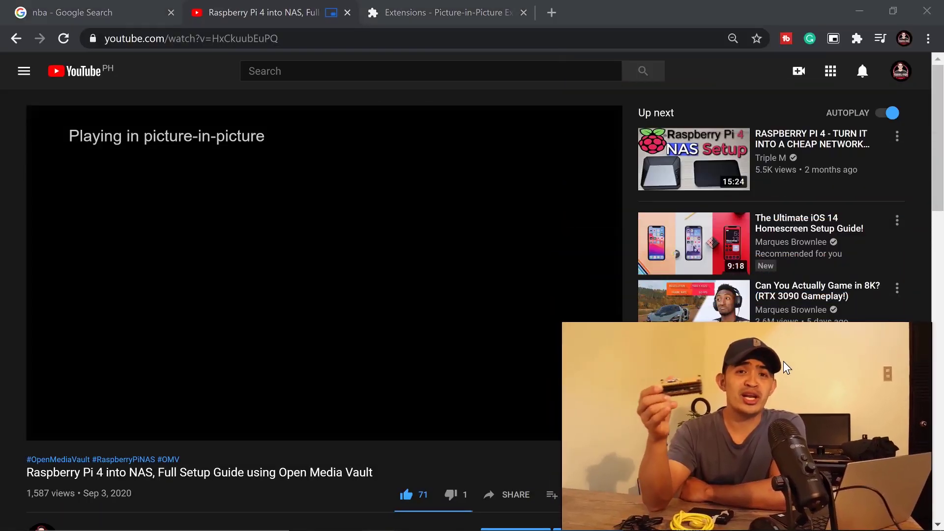
left_click_drag(568, 328, 737, 420)
left_click_drag(810, 490, 822, 71)
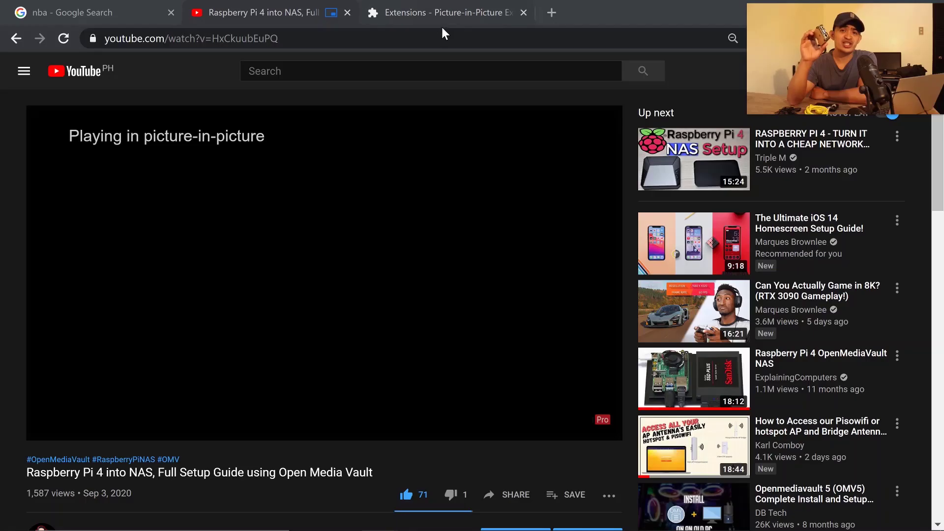
In the Extensions tab, go to google.com and open the Tesla website
left_click(418, 14)
type("google.com")
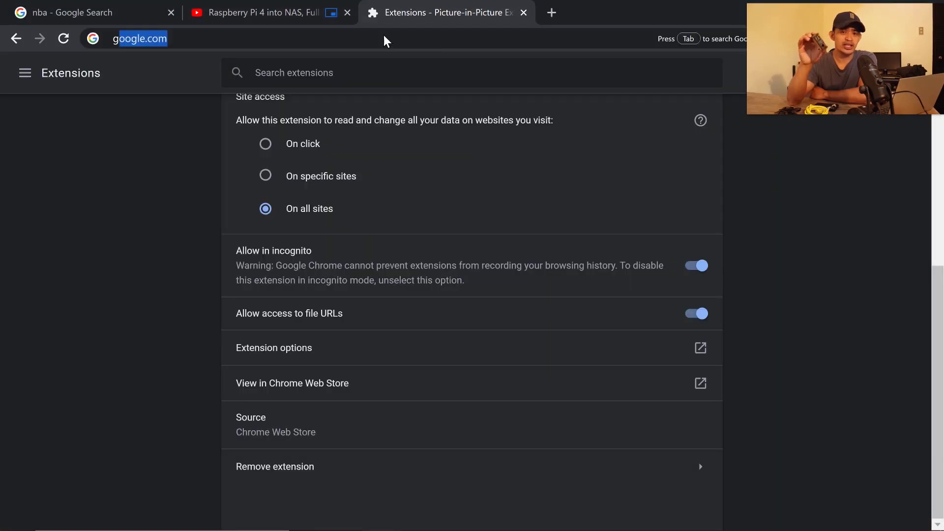
key("Return")
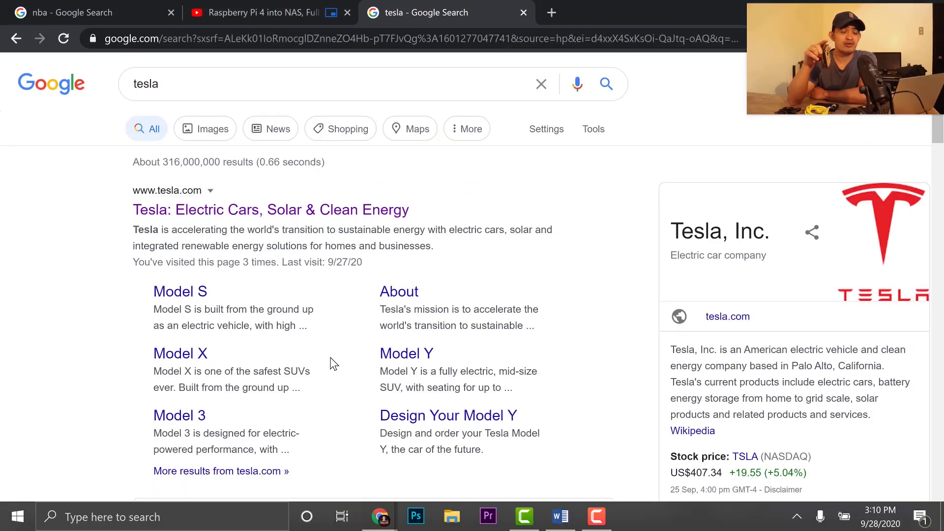
left_click(318, 209)
Enlarge the floating video window and move it toward the lower left
mouse_move(795, 73)
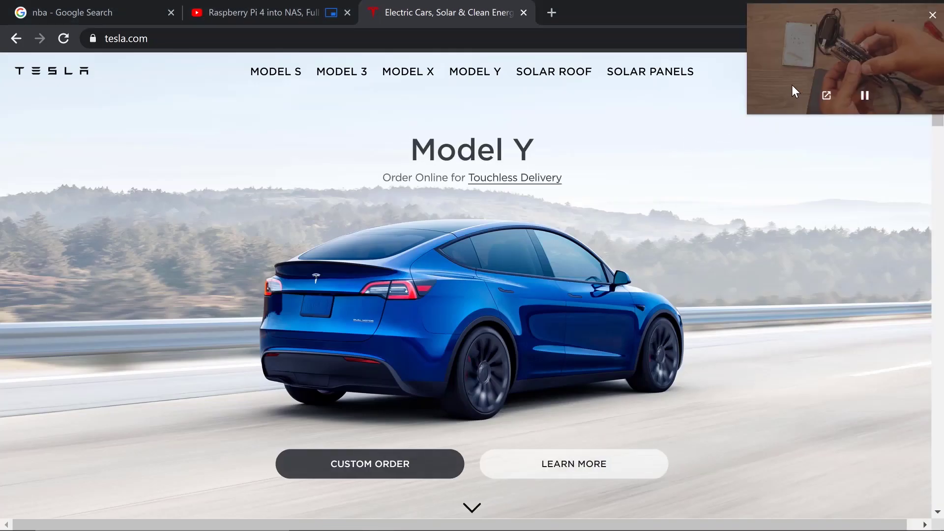
left_click_drag(749, 112, 577, 210)
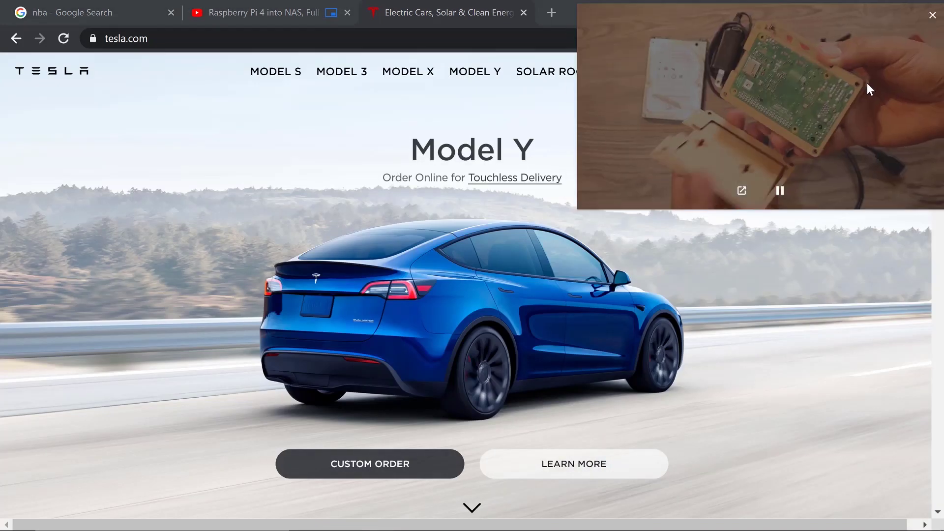
left_click_drag(856, 204, 214, 413)
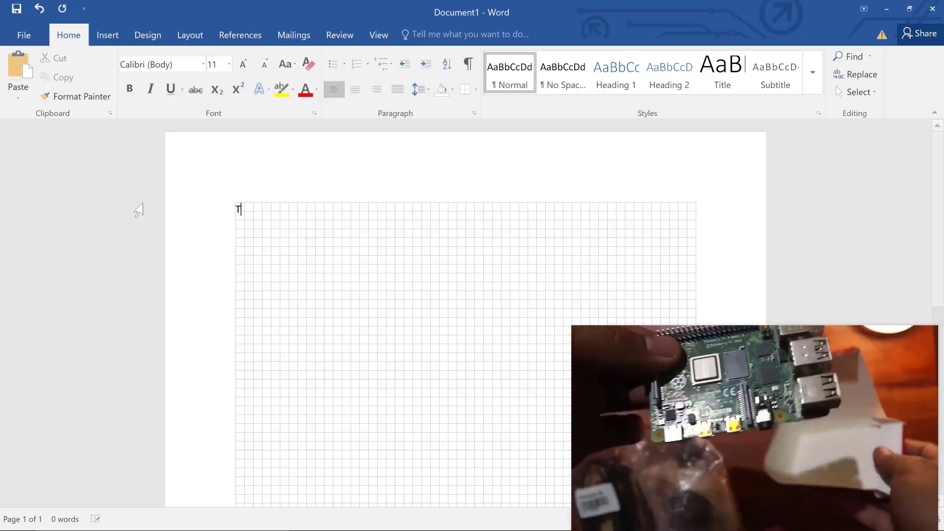
Type 'he quick brown fox ju' into Word's Document1 under the floating video
type("he qu")
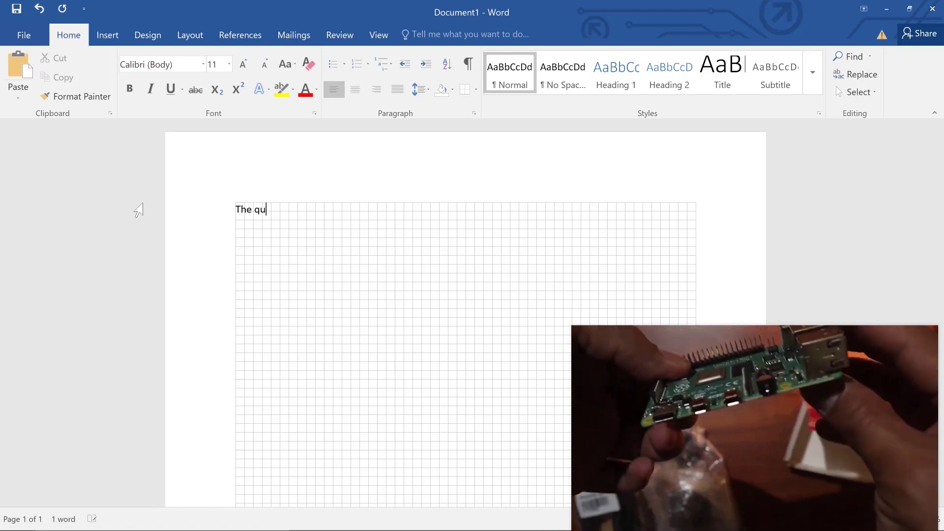
type("ick brown fo")
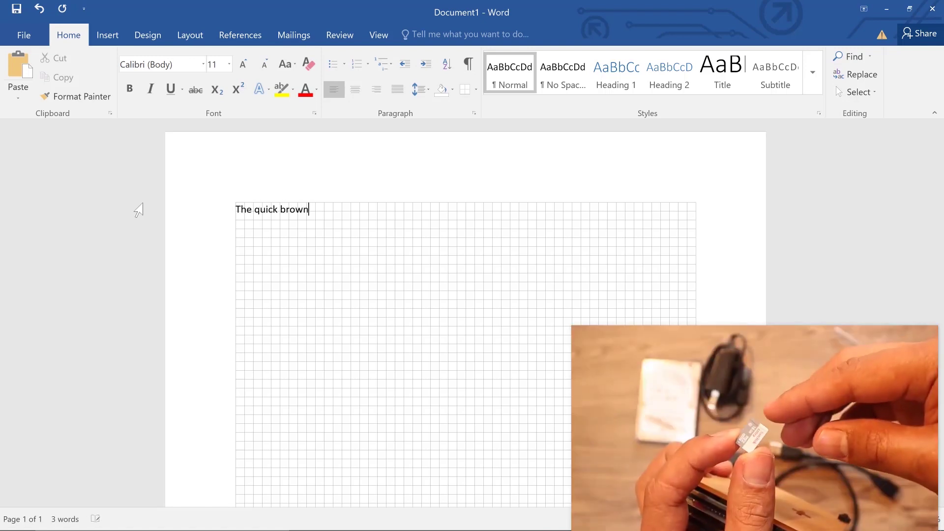
type("x ju")
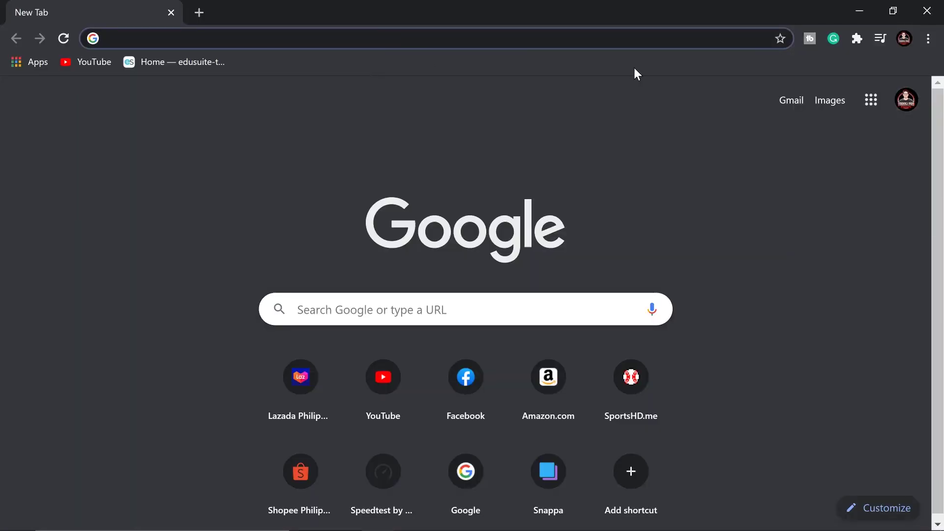
Open Chrome Web Store from the Extensions page via More tools and the side drawer
left_click(930, 45)
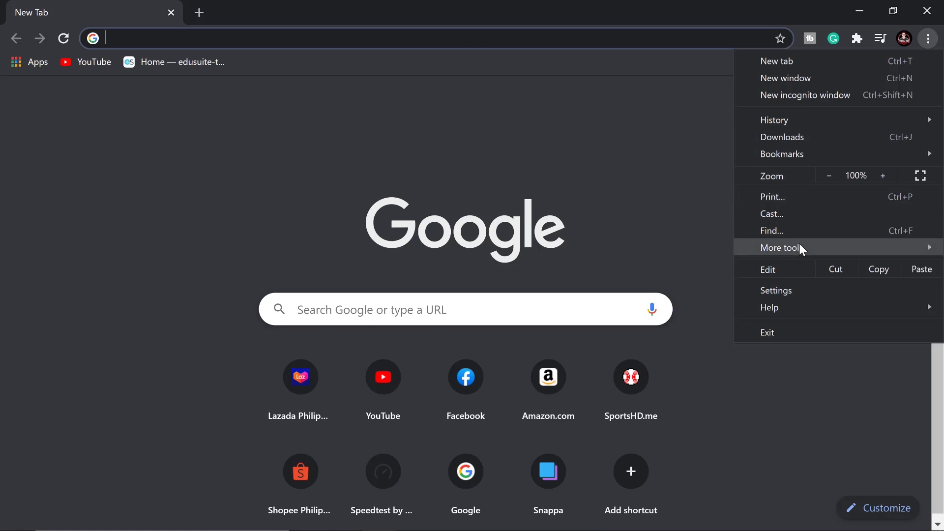
mouse_move(800, 248)
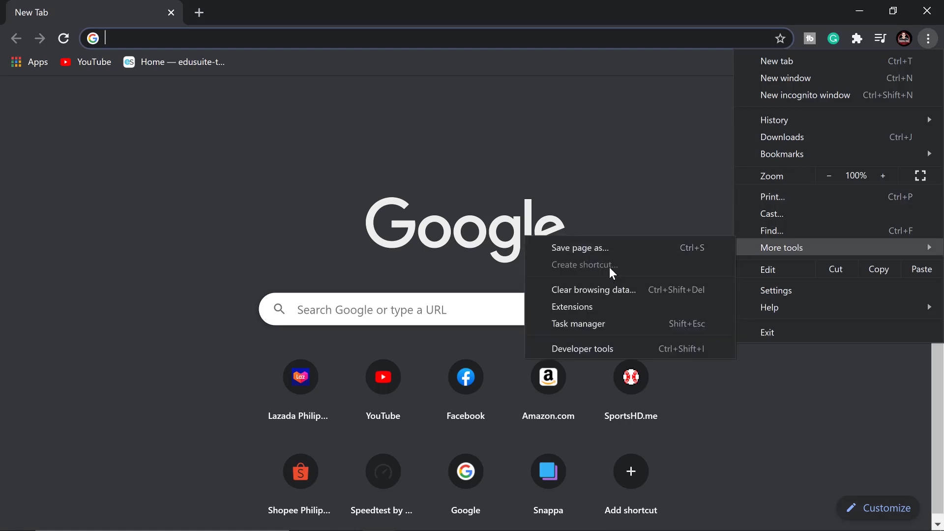
left_click(604, 311)
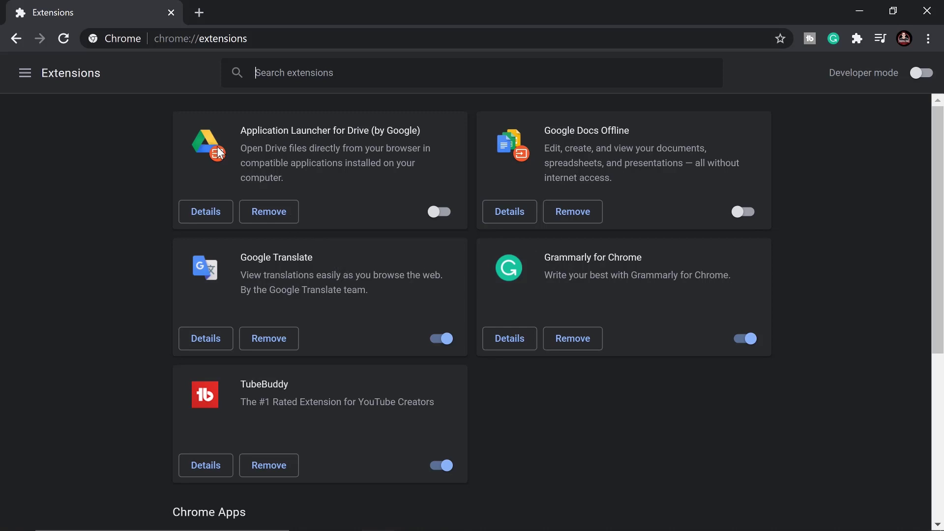
left_click(25, 73)
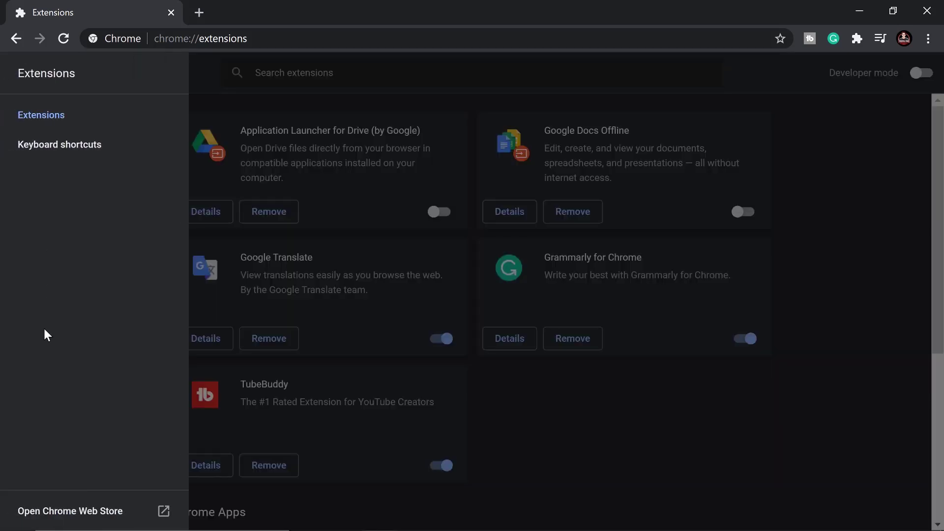
left_click(82, 514)
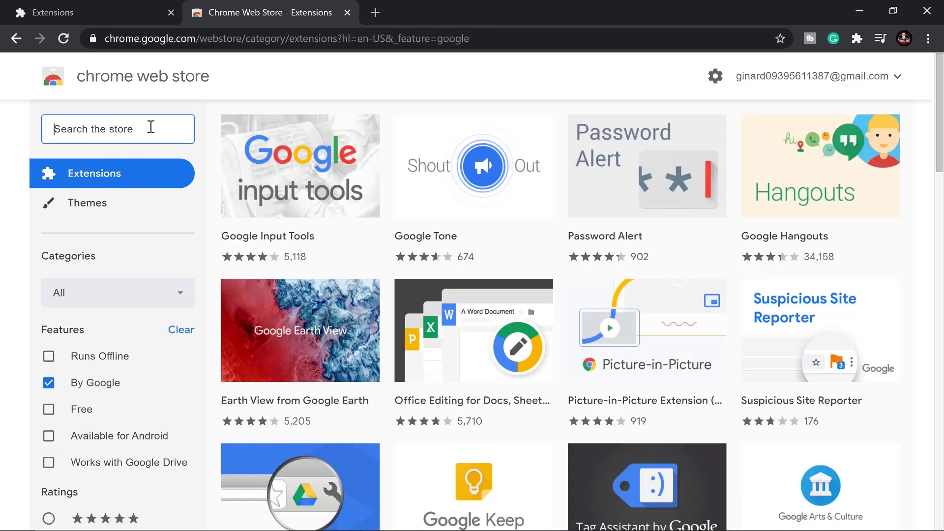
Search the store for 'picture in picture' and open Google's Picture-in-Picture Extension page
left_click(151, 127)
type("picture")
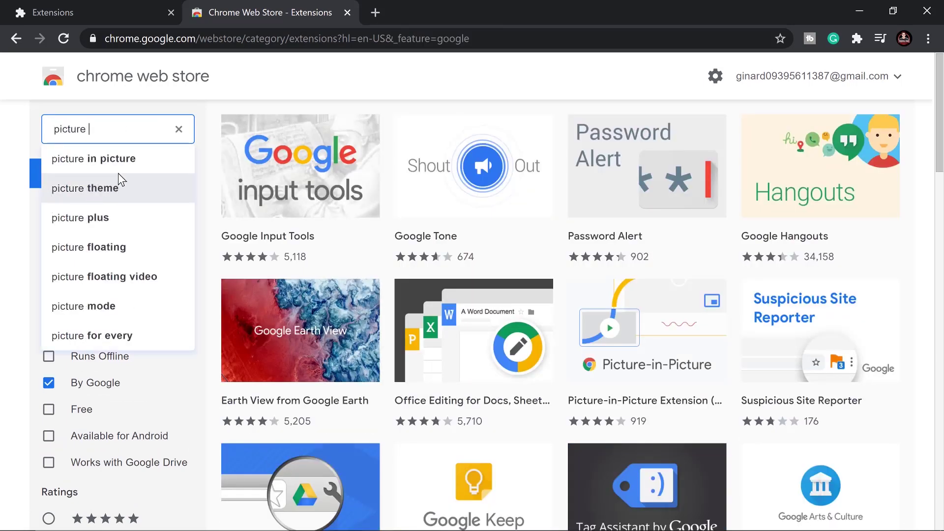
left_click(130, 167)
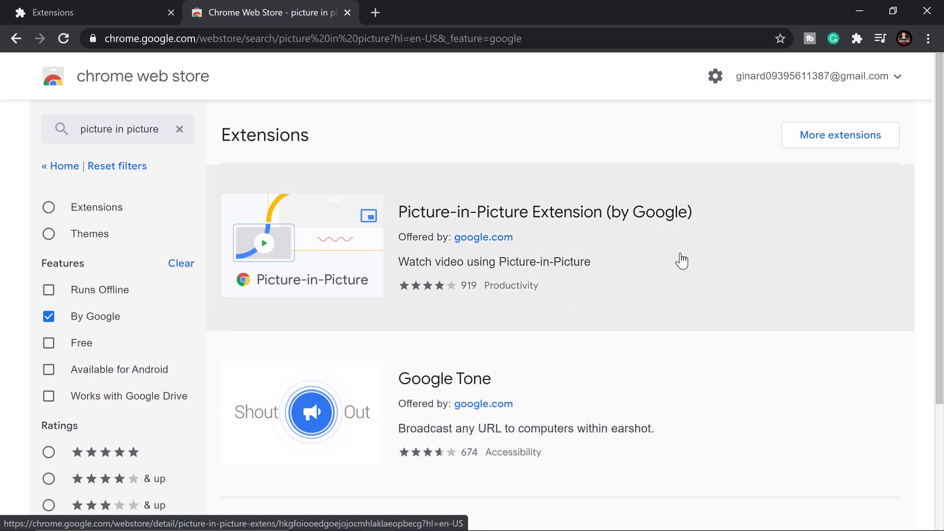
left_click(408, 216)
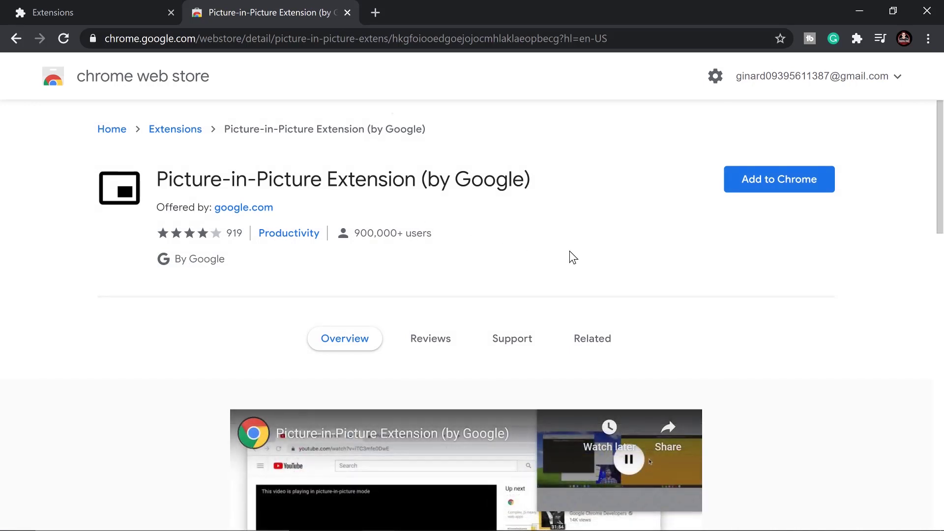
scroll(570, 251, "down", 1)
scroll(570, 251, "up", 1)
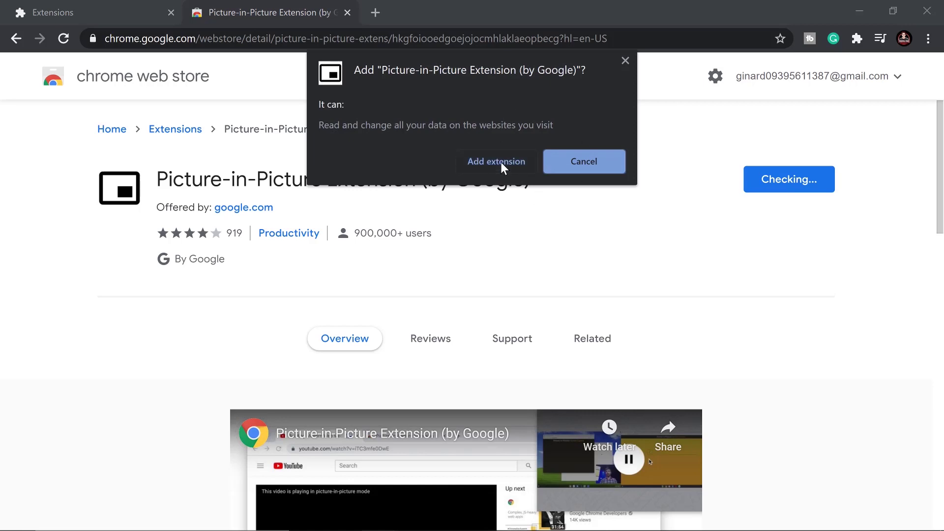
Confirm adding the Picture-in-Picture Extension, dismiss the notice, and load youtube
left_click(497, 162)
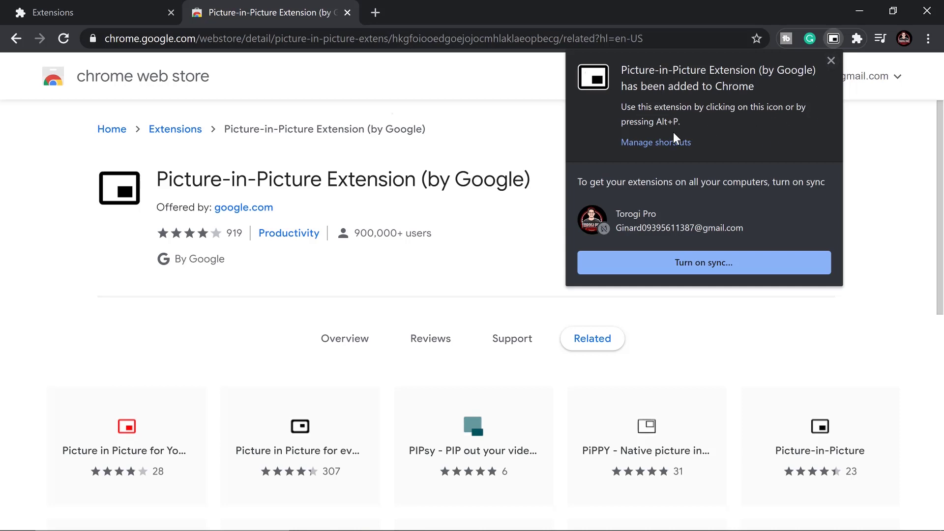
left_click(832, 61)
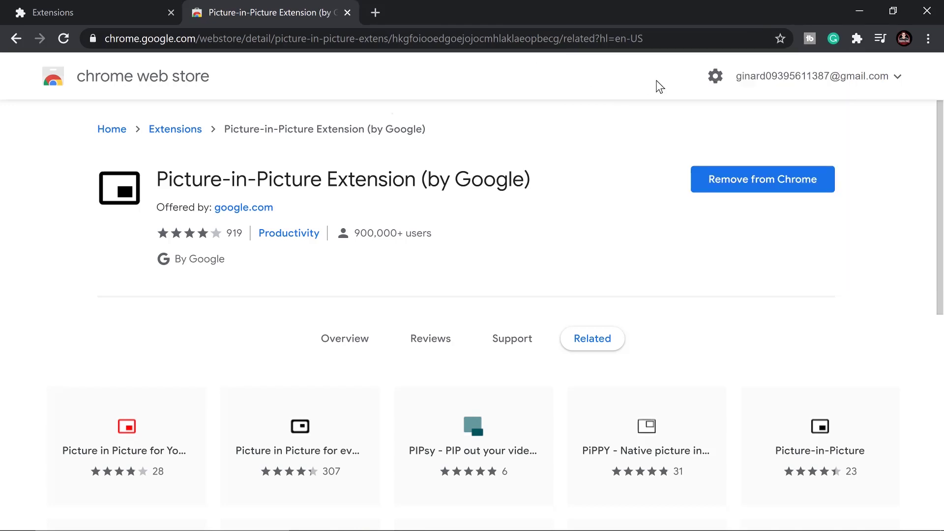
left_click(457, 39)
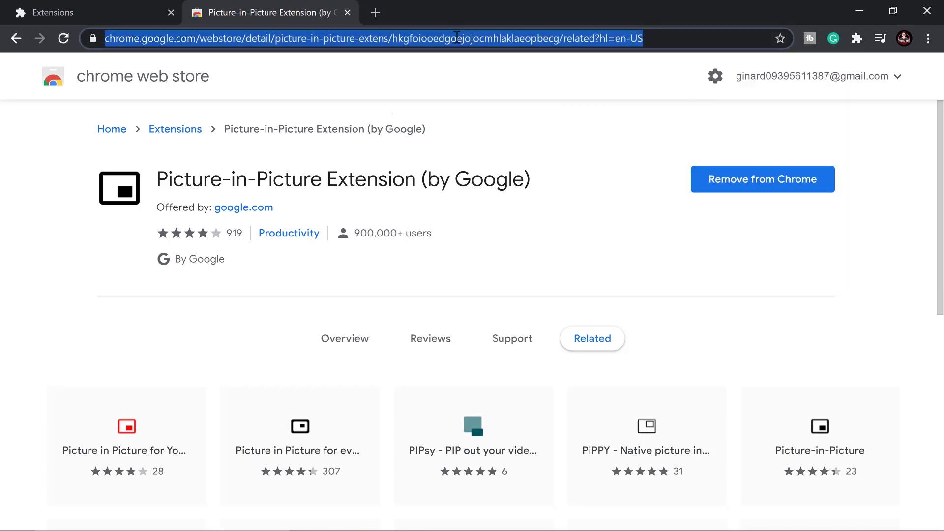
type("youtube")
key("Return")
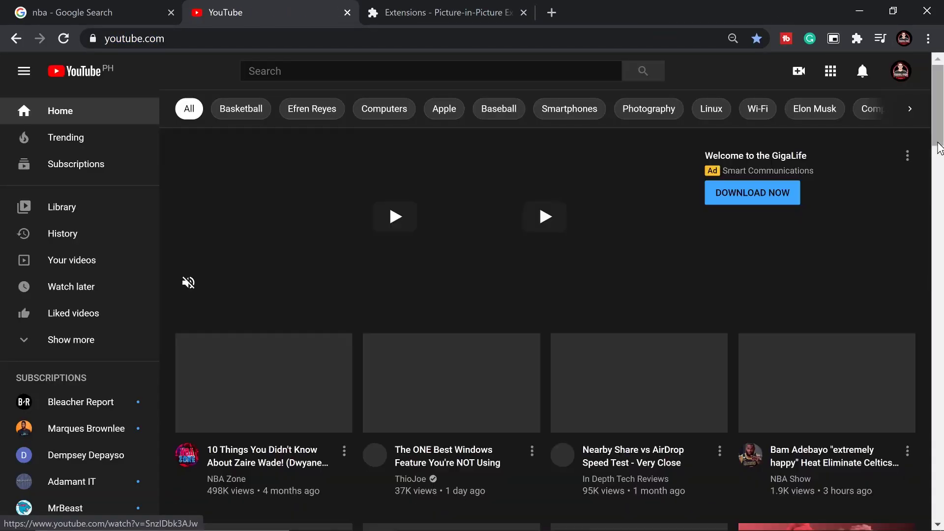
Go to your YouTube channel and pin the Picture-in-Picture extension to the toolbar
left_click(901, 71)
left_click(744, 148)
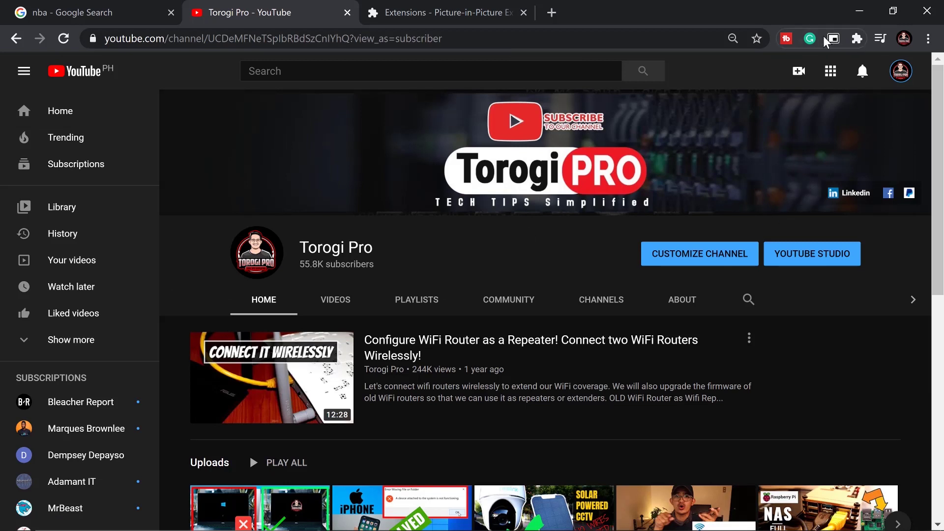
left_click(858, 40)
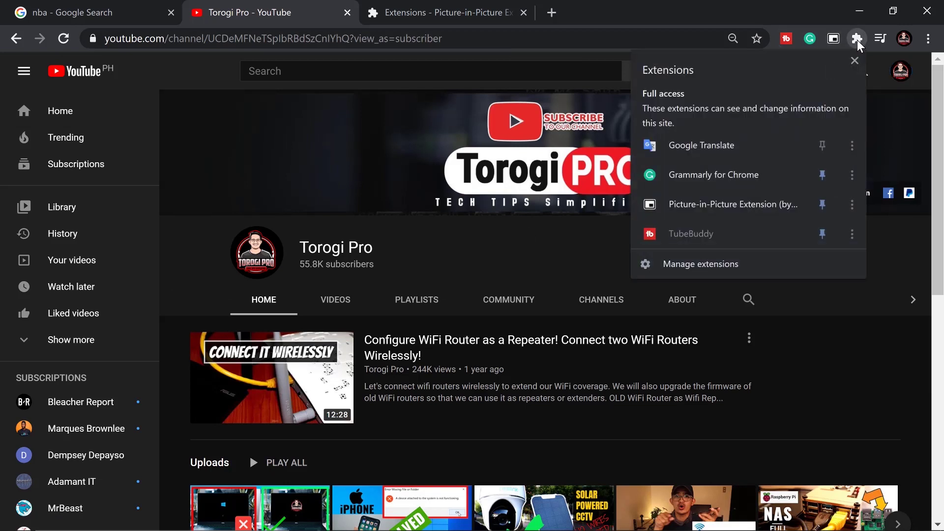
left_click(822, 204)
Scroll to the uploads and play the Raspberry Pi 4 NAS video
left_click(569, 279)
scroll(568, 277, "down", 3)
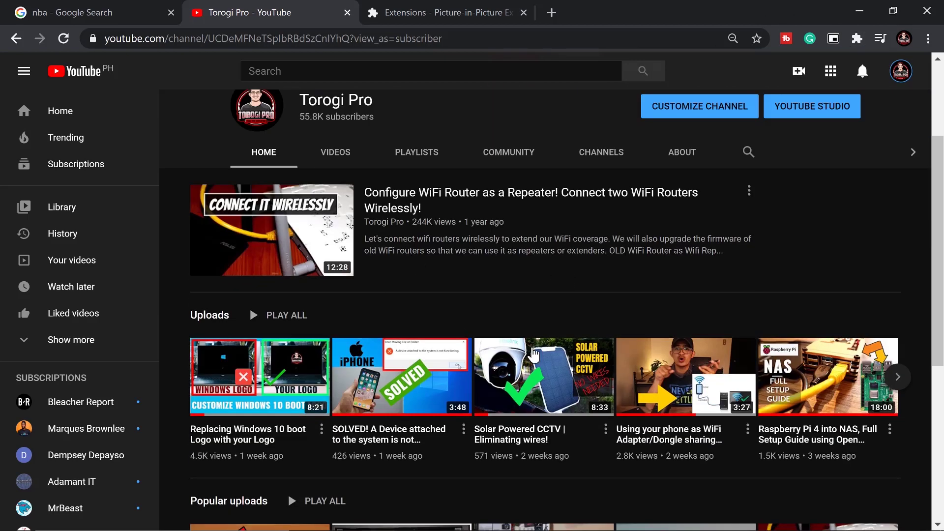
left_click(803, 400)
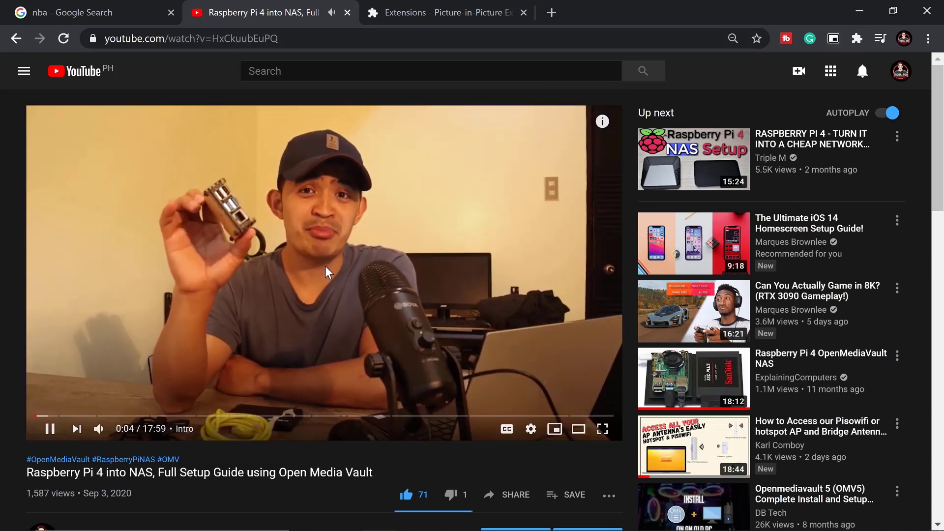
Pop the video out with the extension icon, shrink it, and park it top-right
left_click(832, 39)
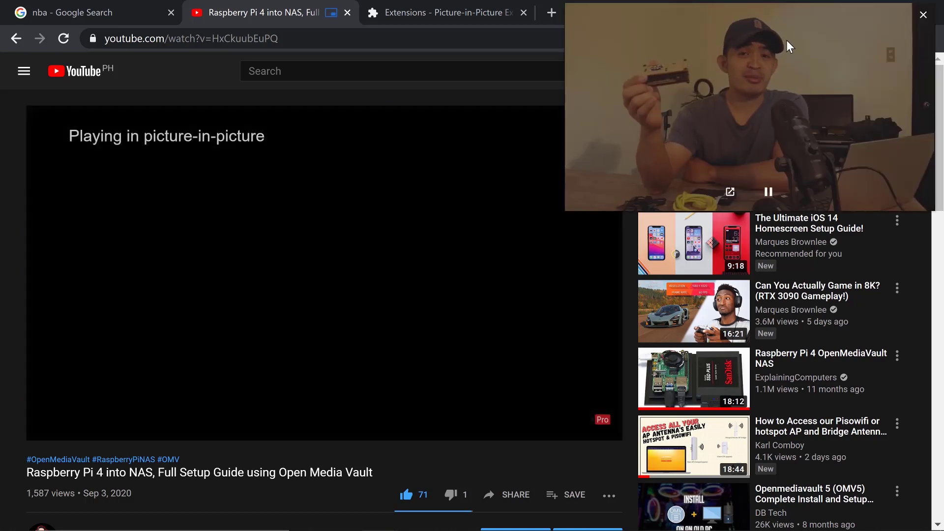
left_click_drag(787, 40, 784, 359)
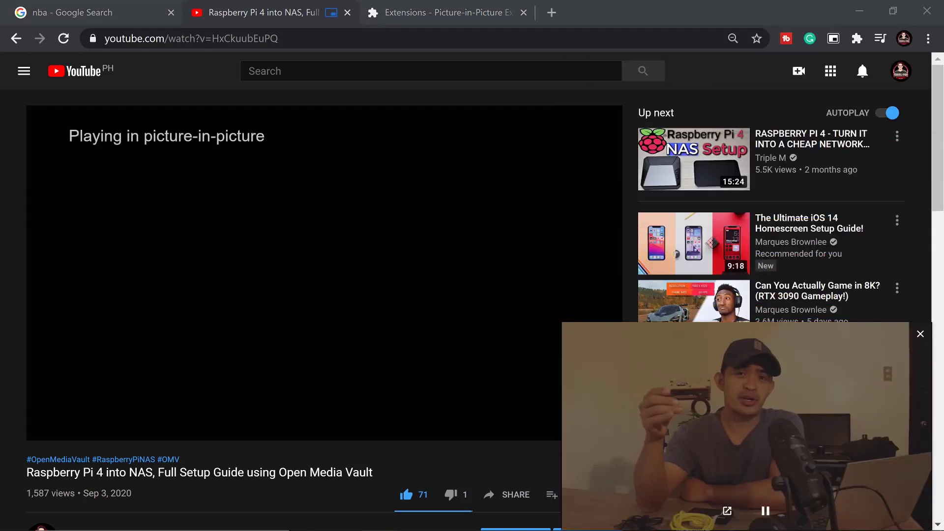
left_click_drag(564, 323, 740, 461)
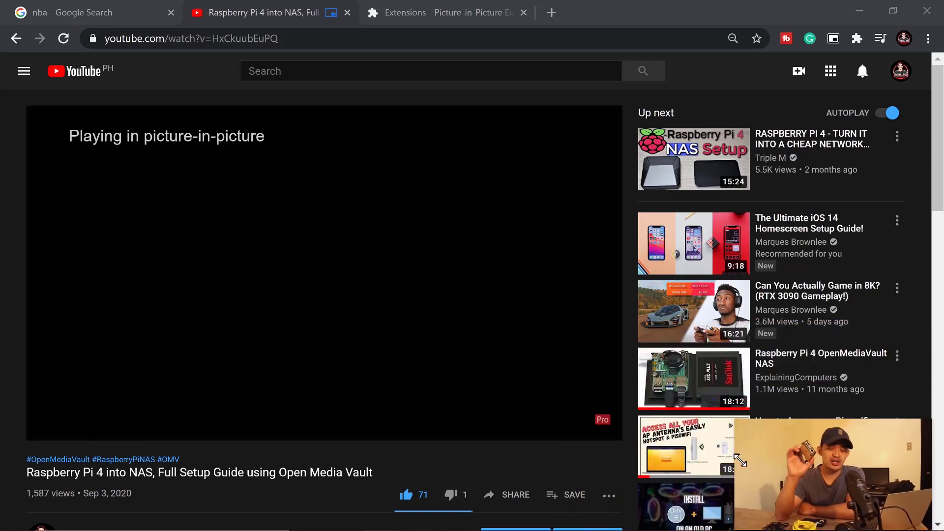
left_click_drag(812, 494, 822, 72)
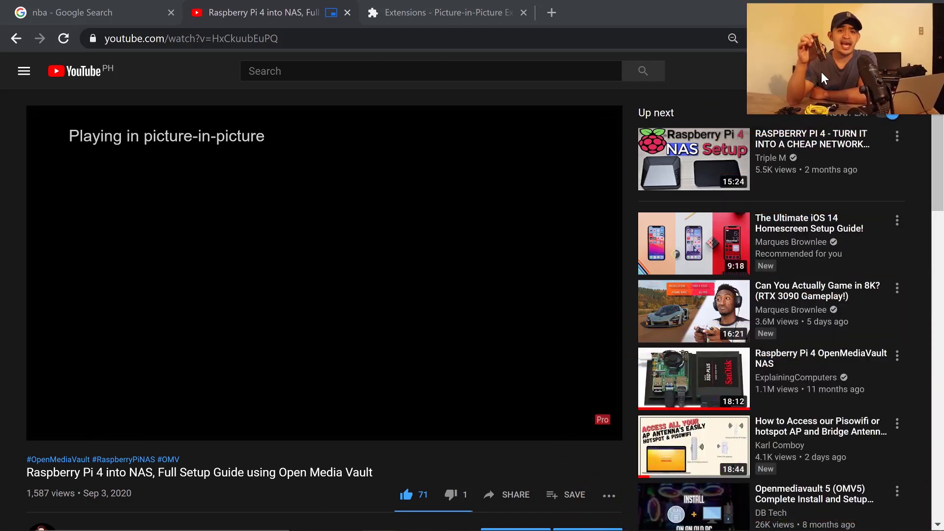
In the Extensions tab, load Google, search tesla from history, and open tesla.com
left_click(441, 10)
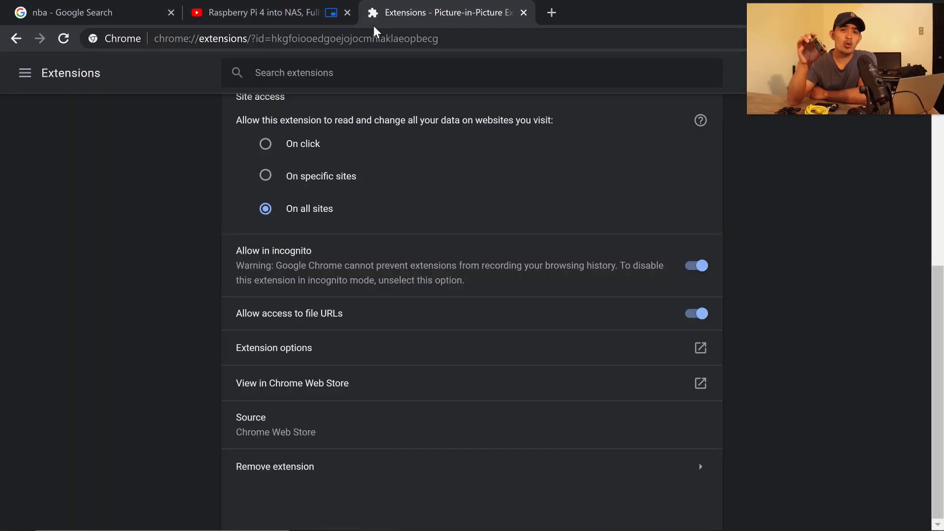
left_click(386, 40)
type("google.com")
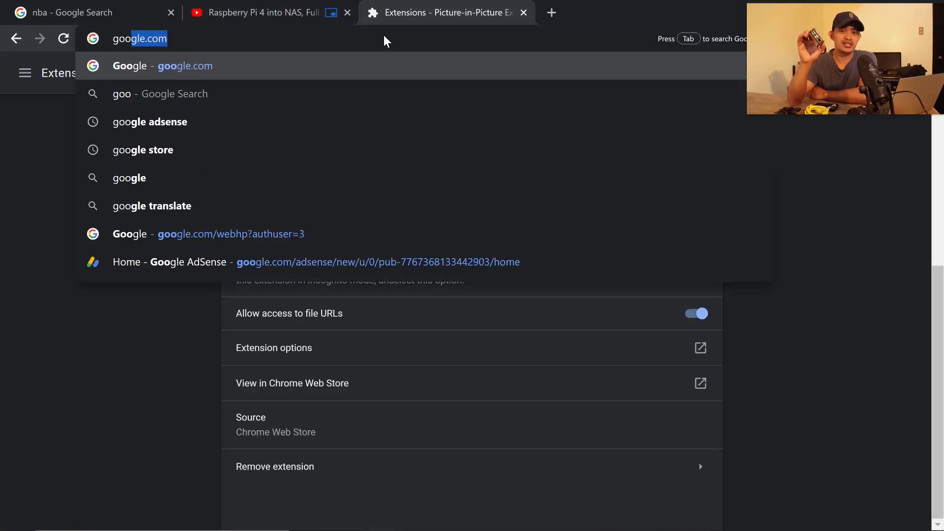
key("Return")
left_click(383, 269)
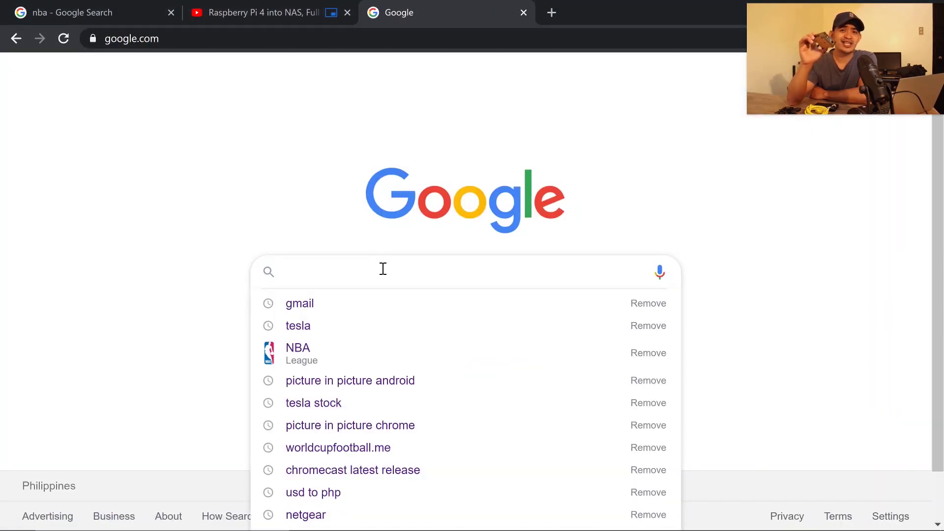
left_click(315, 326)
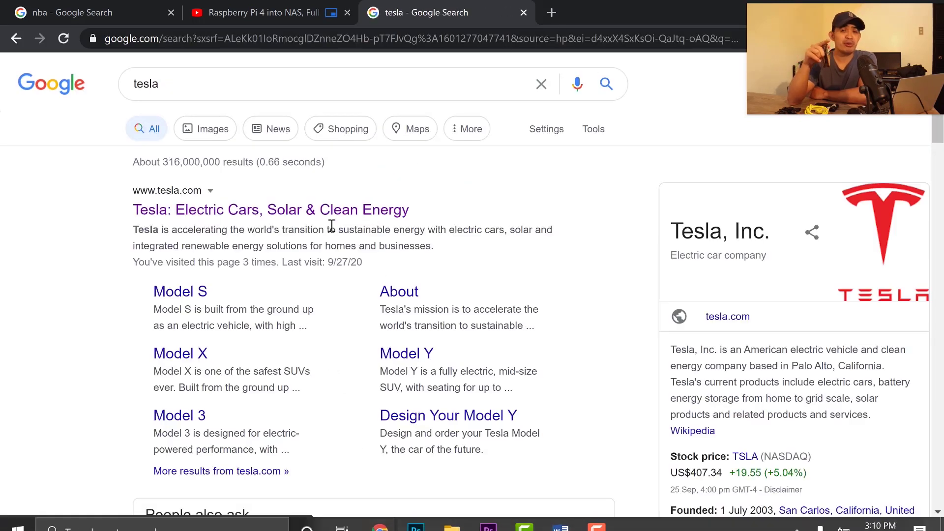
left_click(315, 210)
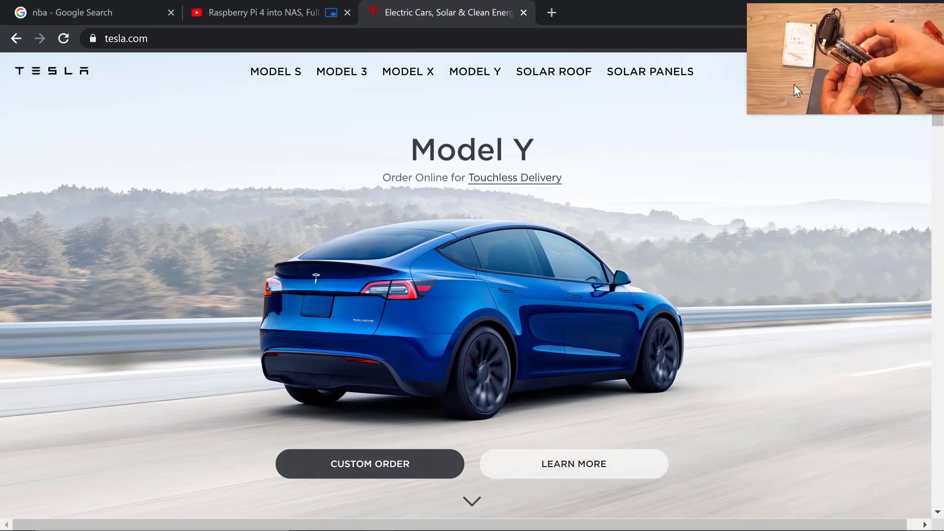
Enlarge the floating video and move it around, ending at the bottom-right
left_click_drag(750, 110, 571, 211)
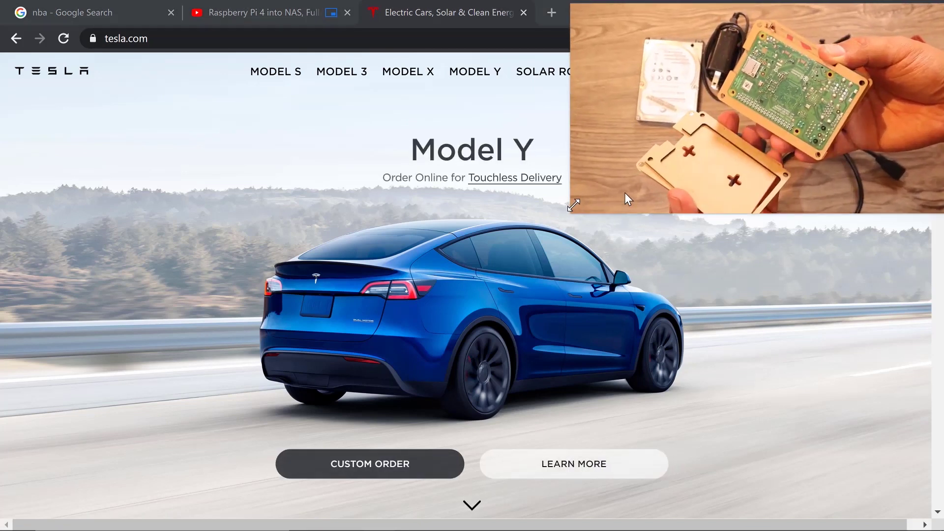
left_click_drag(847, 96, 311, 71)
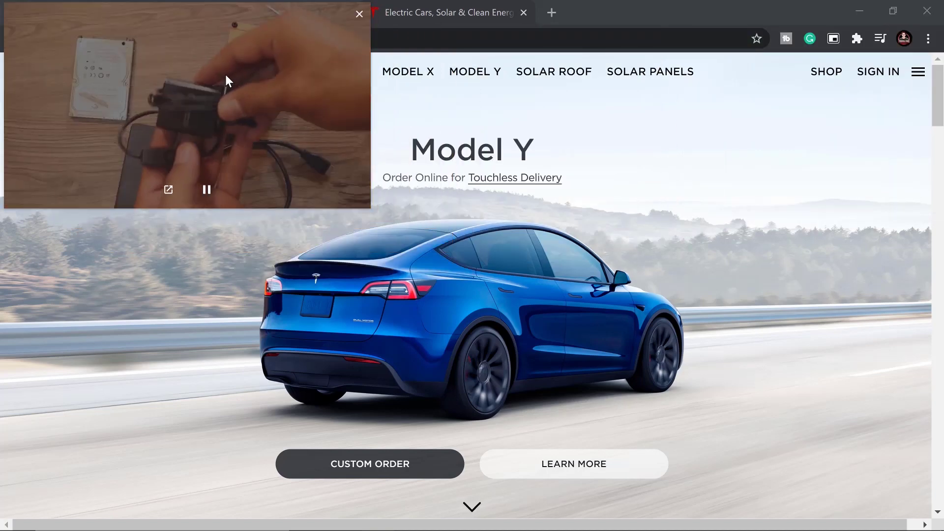
left_click_drag(225, 75, 292, 441)
left_click_drag(223, 417, 787, 408)
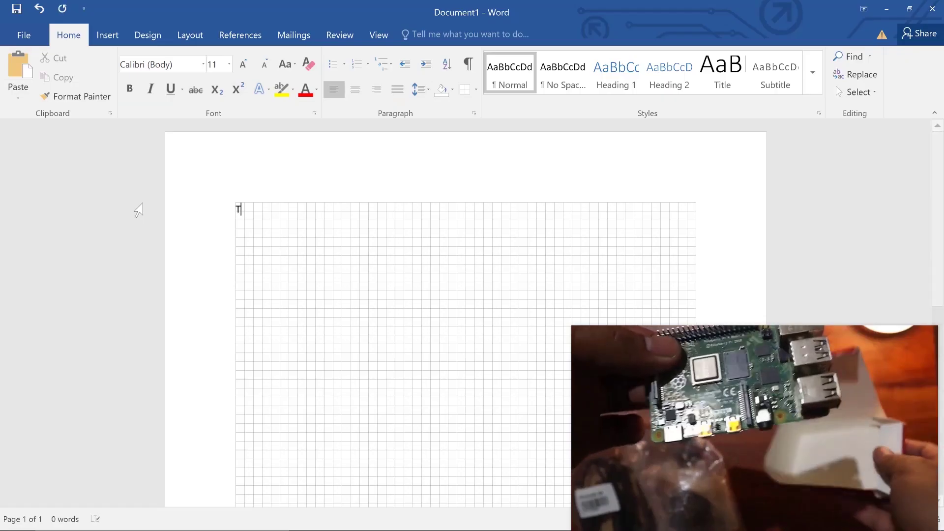
Type 'The quick brown fox jumps over the lazy dog at the corever' in Document1
type("The qui")
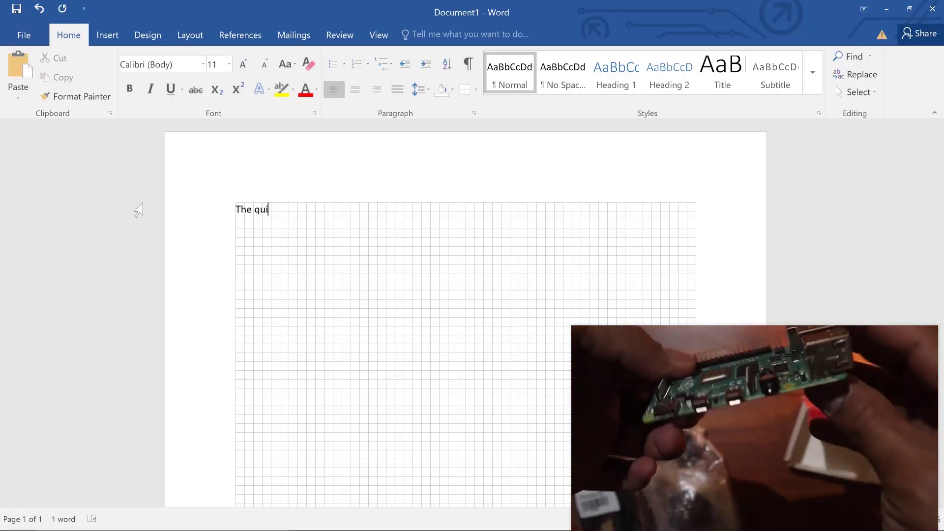
type("ck brown")
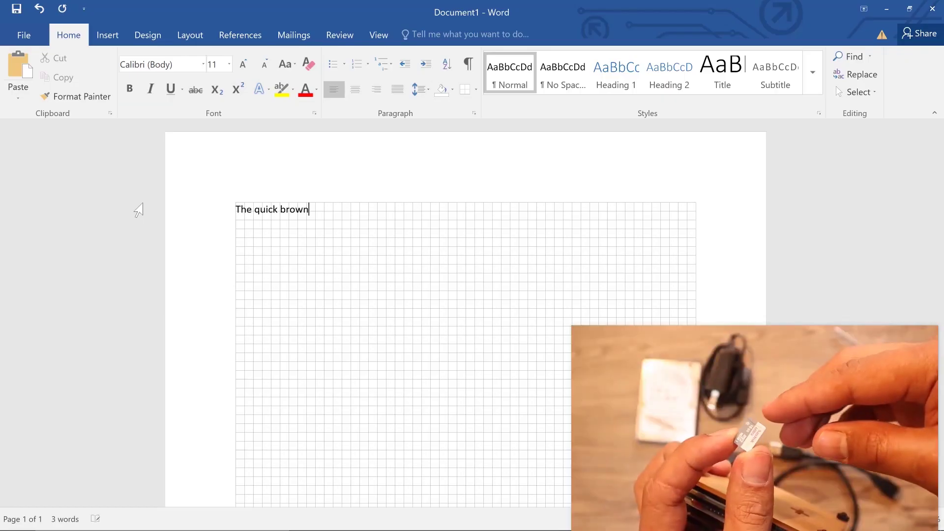
type(" fox ju")
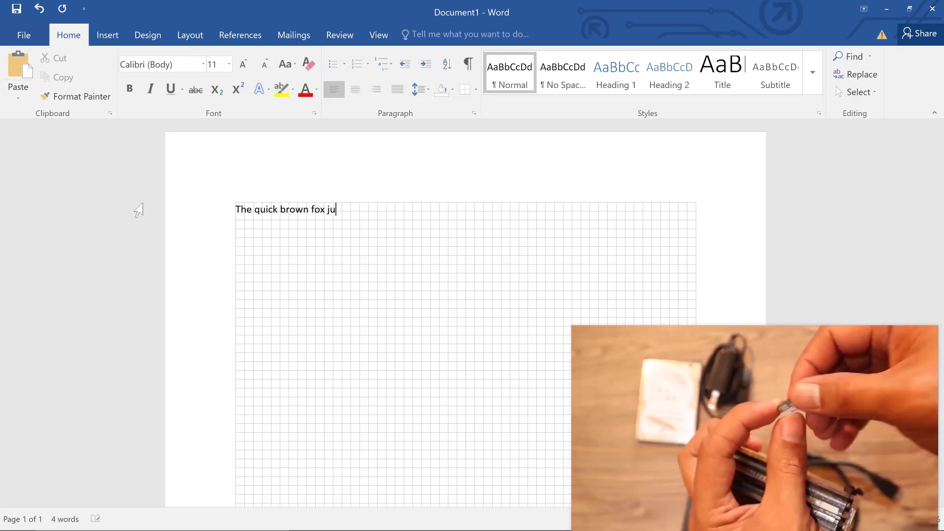
type("mps over the l;azy dog at")
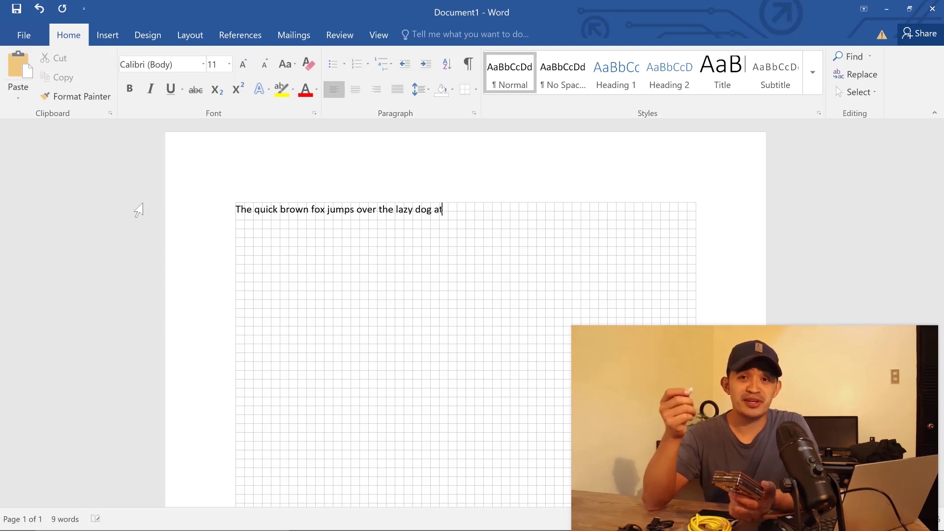
type("orever")
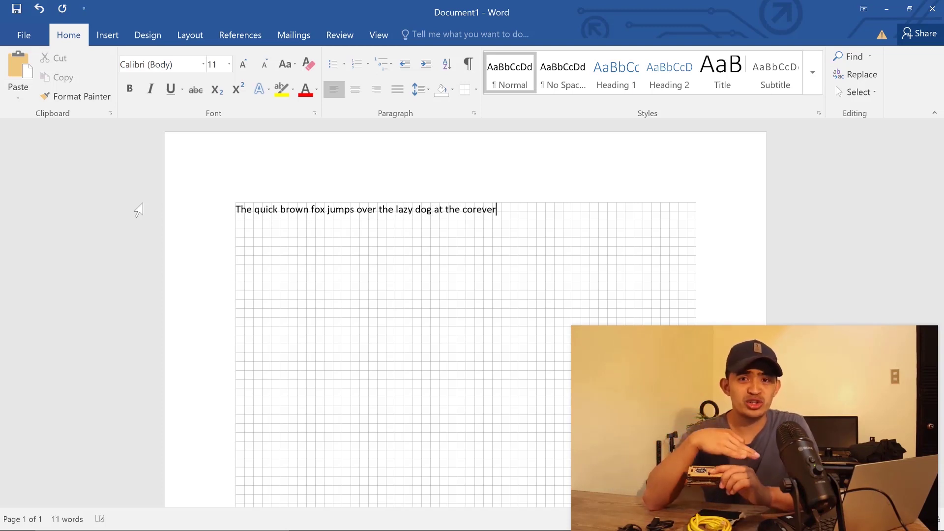